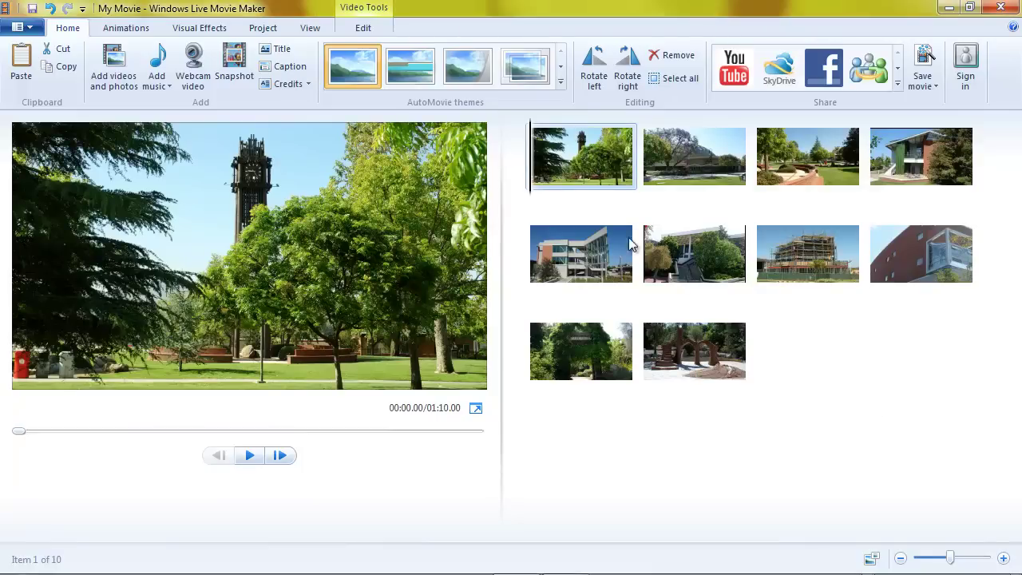
Set all ten photos to 3.00 seconds each, making the slideshow run 00:30.00.
click(710, 353)
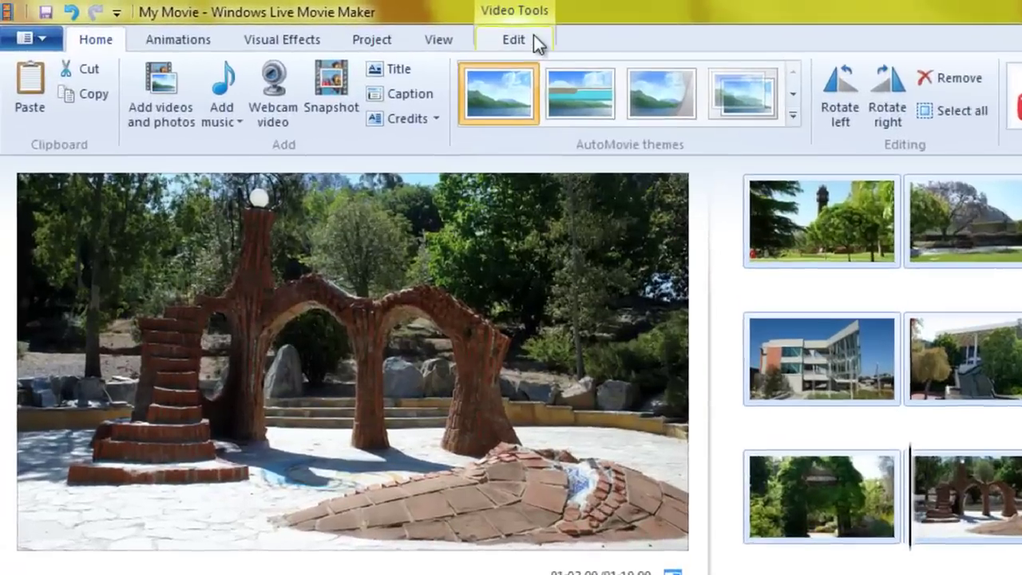
click(372, 28)
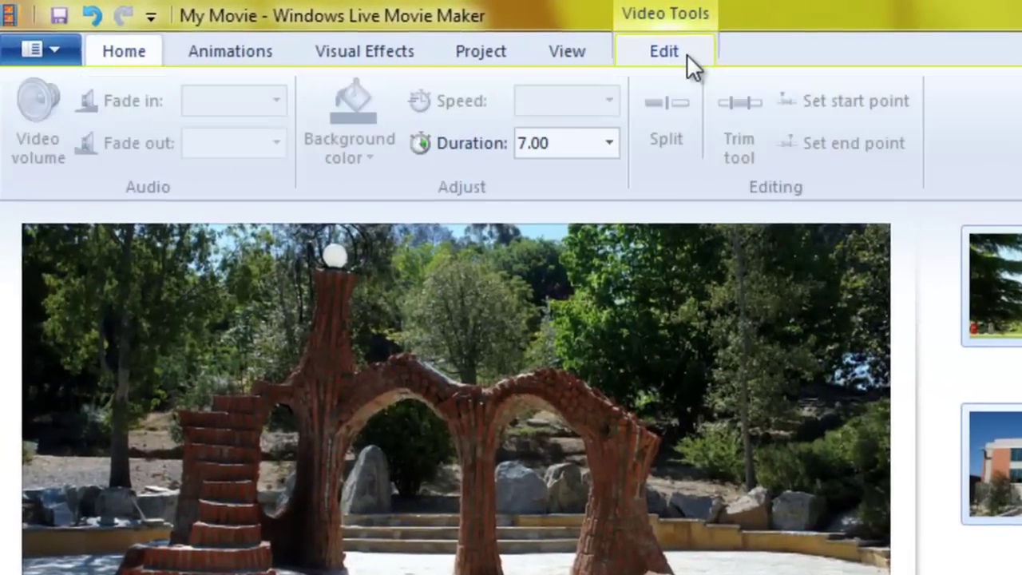
click(610, 143)
click(556, 224)
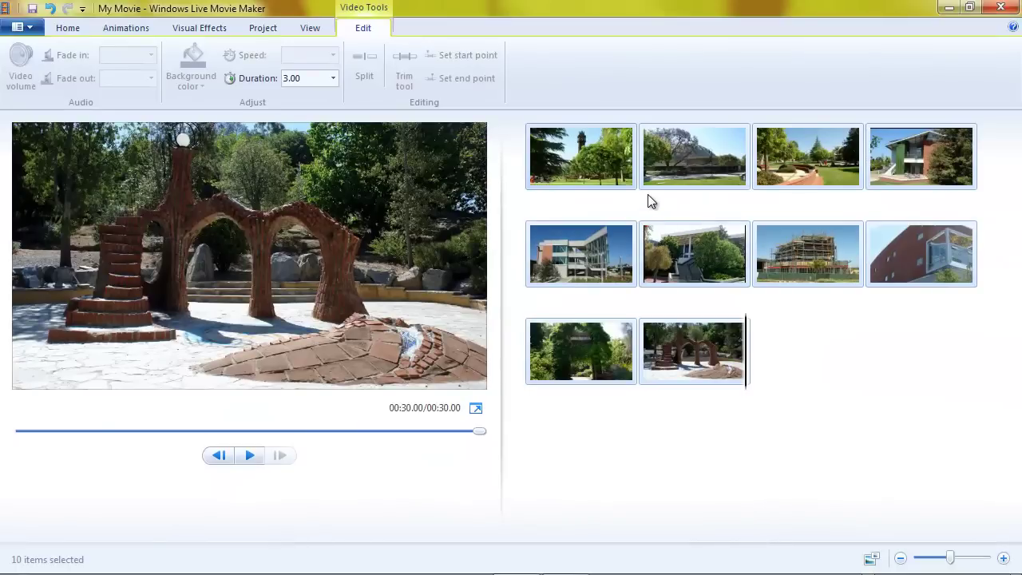
Select the second photo and enlarge the Animations transition gallery to show every category.
click(638, 184)
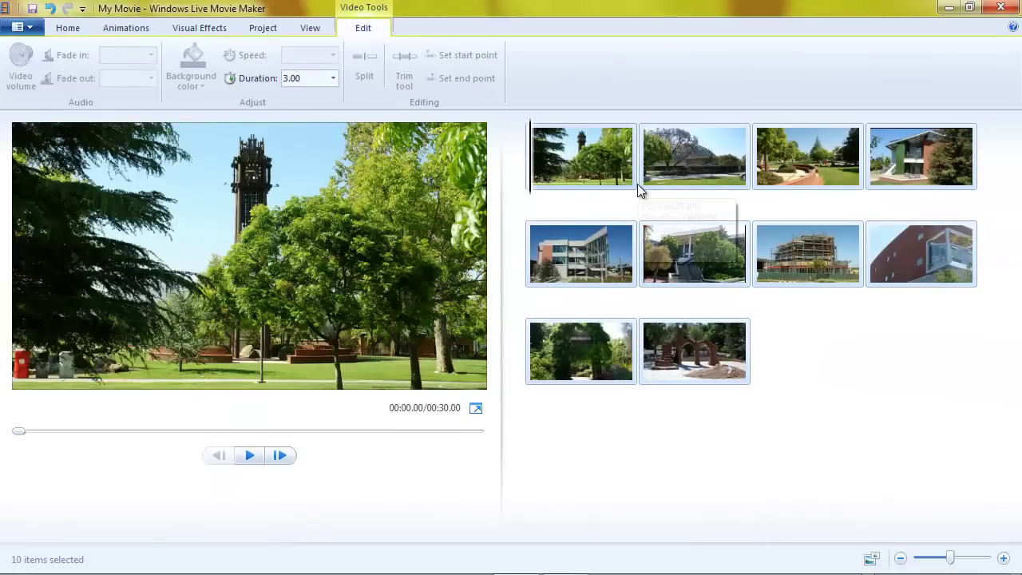
click(644, 186)
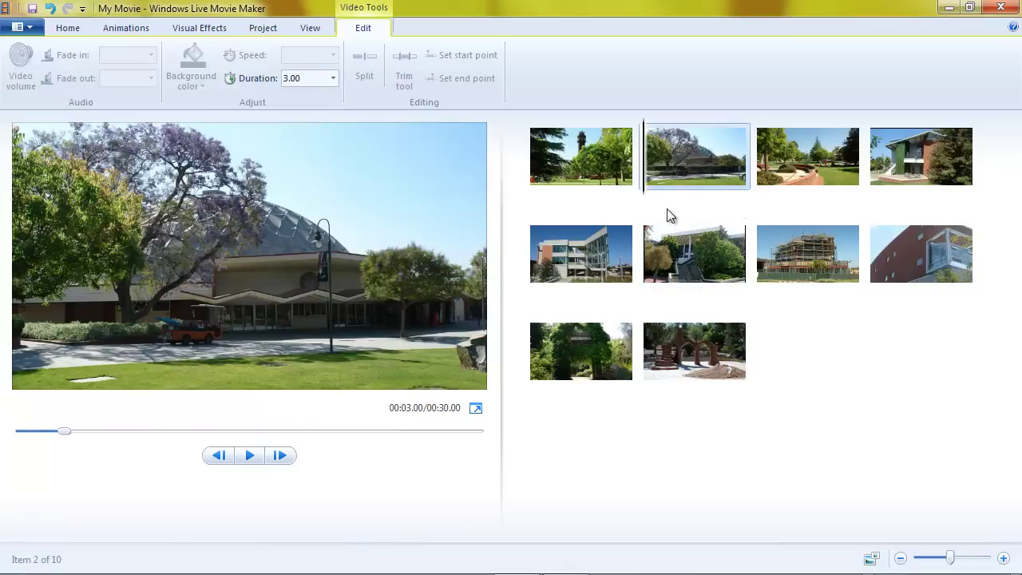
click(125, 29)
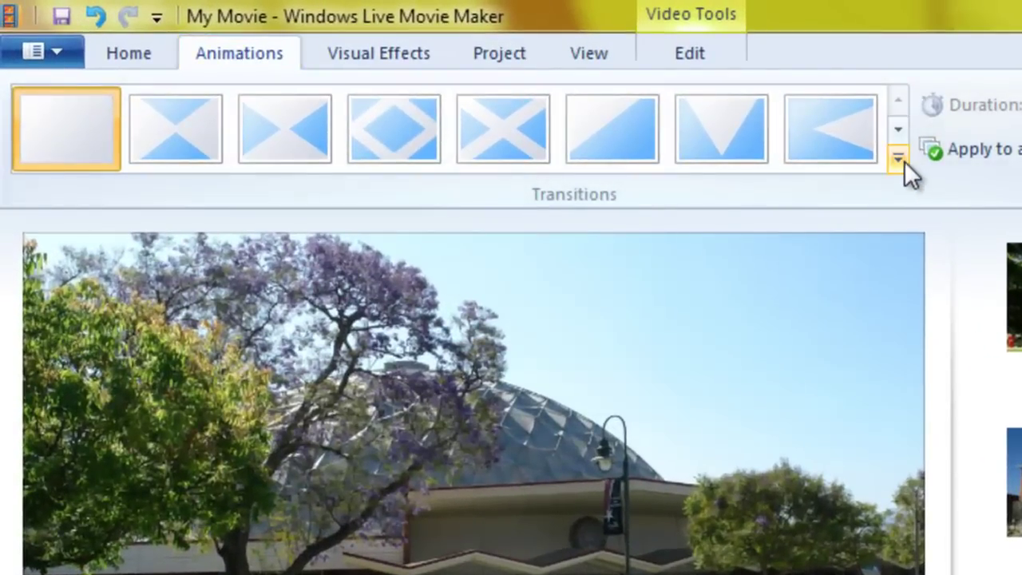
click(904, 162)
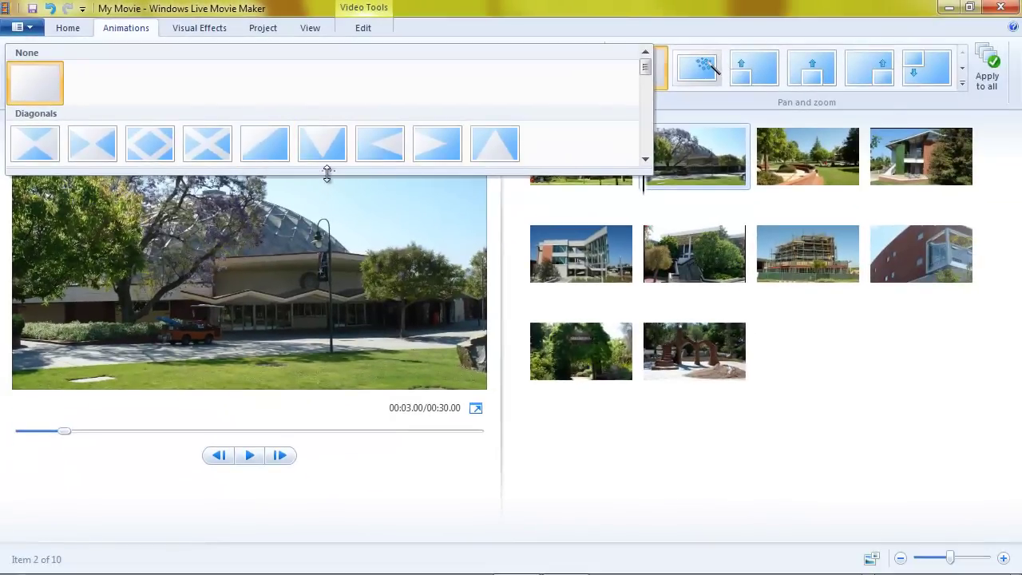
drag(340, 171, 312, 568)
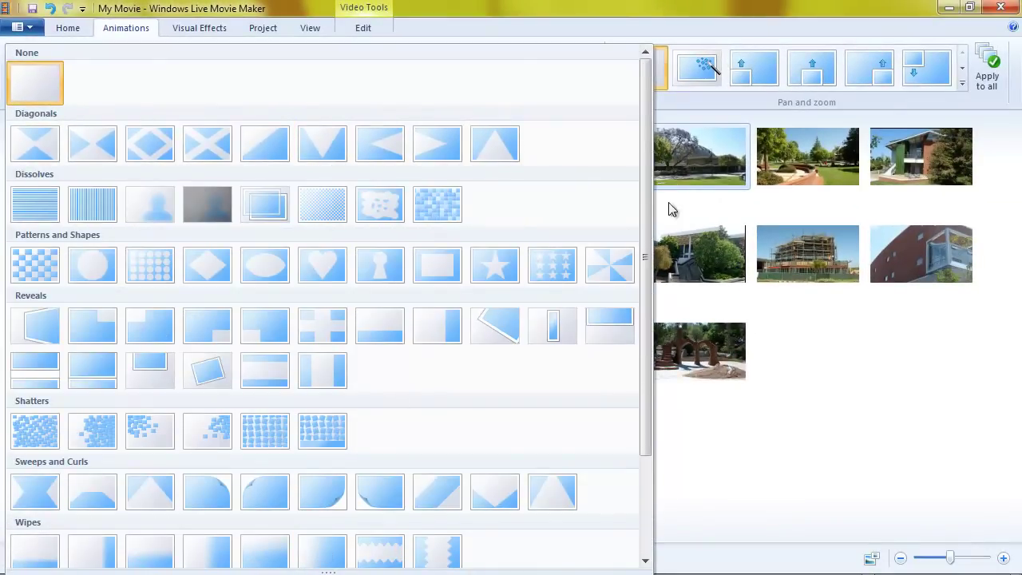
mouse_move(644, 152)
mouse_down()
mouse_move(647, 319)
mouse_move(655, 288)
mouse_move(644, 132)
mouse_up()
drag(589, 568, 573, 171)
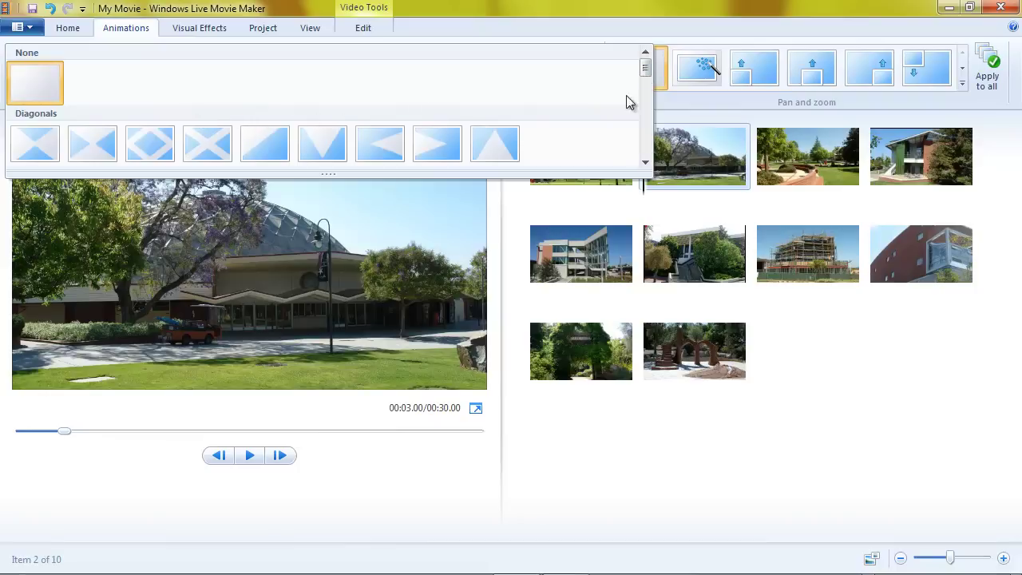
drag(645, 69, 646, 83)
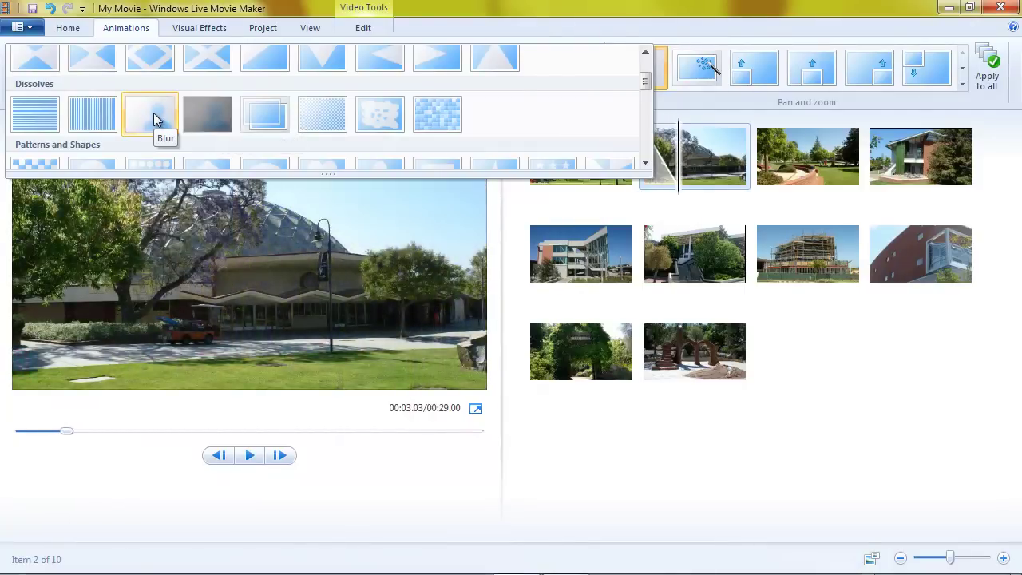
drag(645, 82, 646, 93)
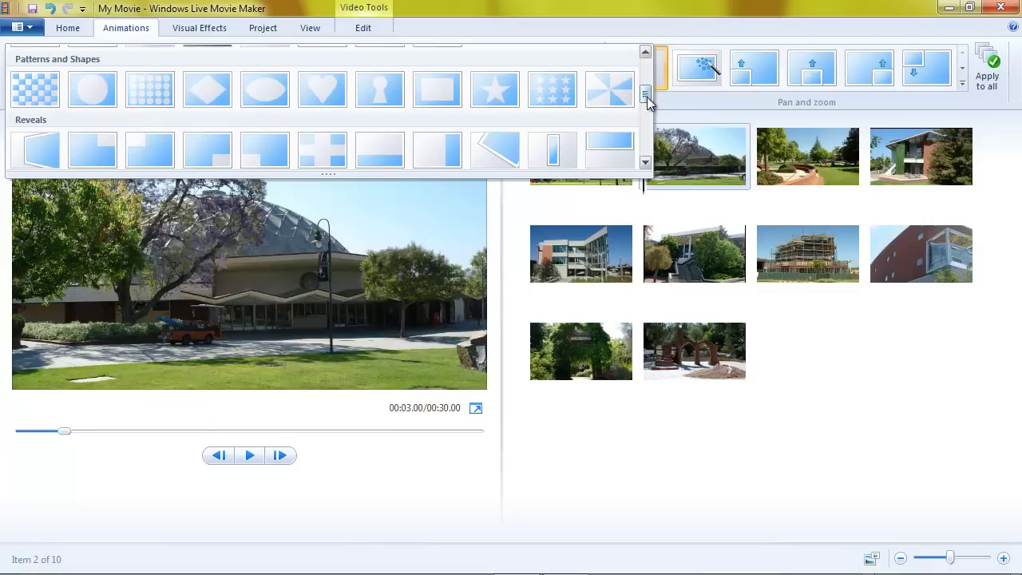
drag(648, 96, 646, 120)
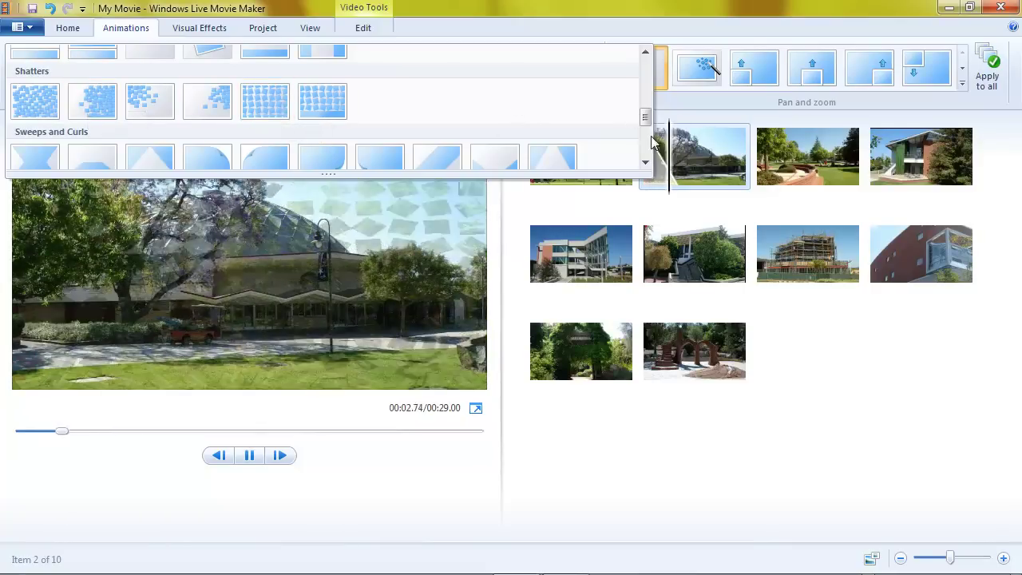
drag(645, 119, 646, 127)
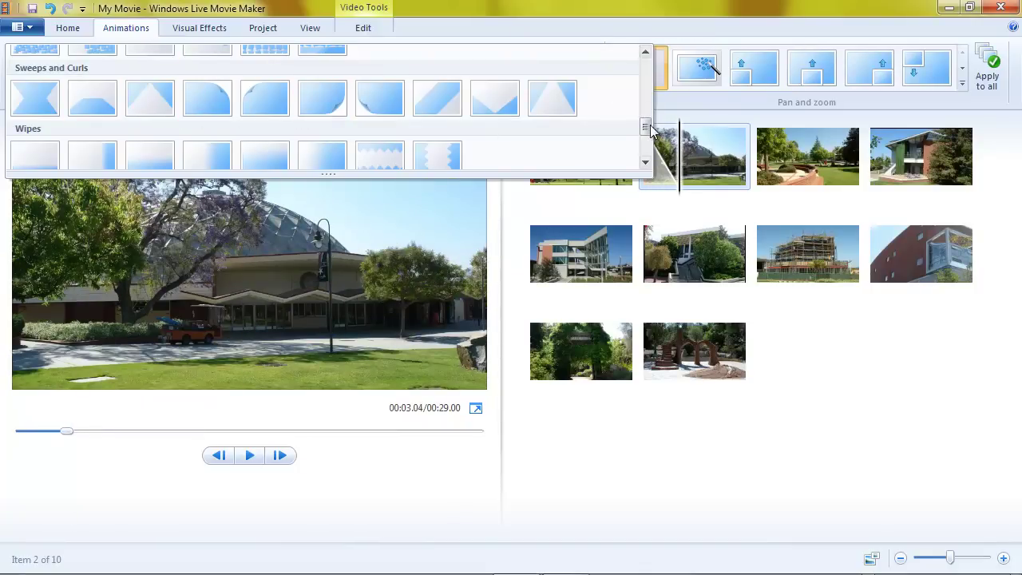
drag(645, 127, 646, 139)
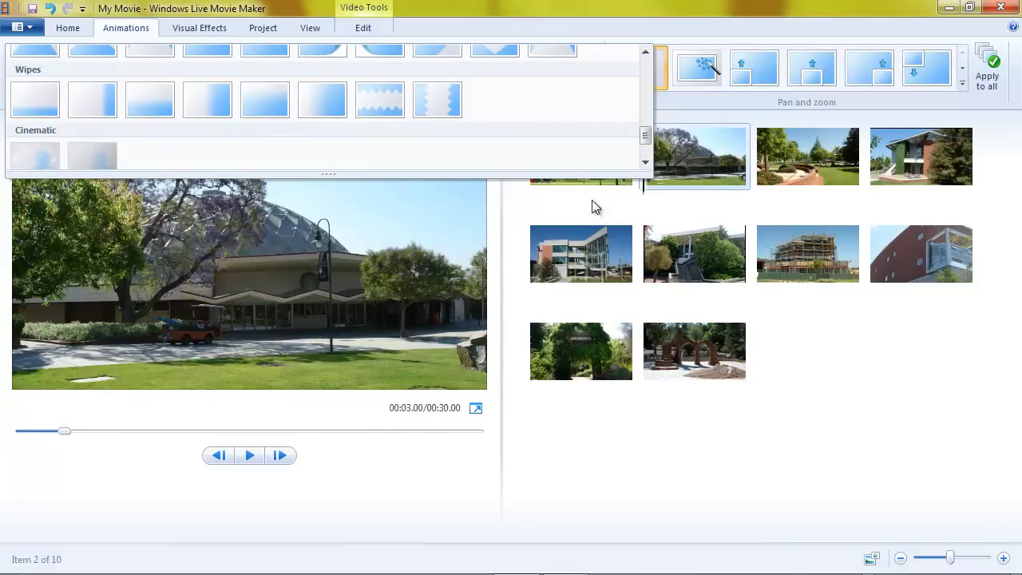
drag(645, 136, 646, 147)
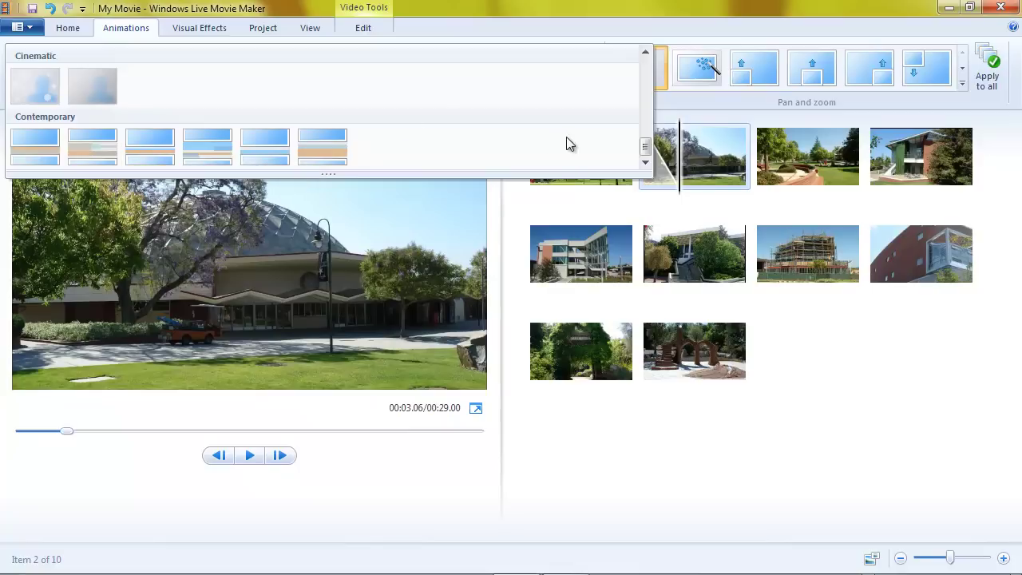
drag(648, 156, 648, 73)
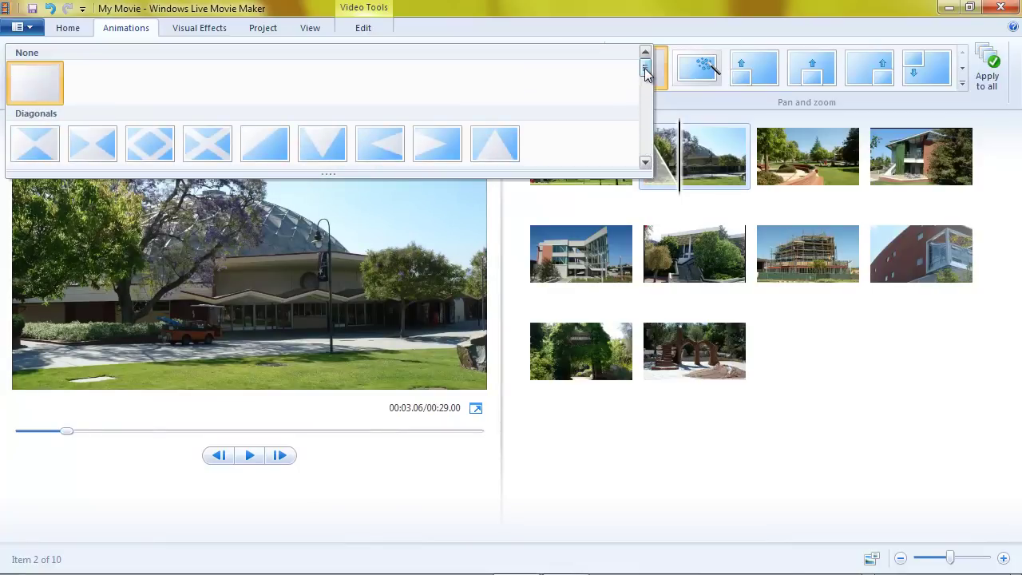
Give the second photo a page-curl transition and apply it to all photos.
drag(646, 72, 651, 125)
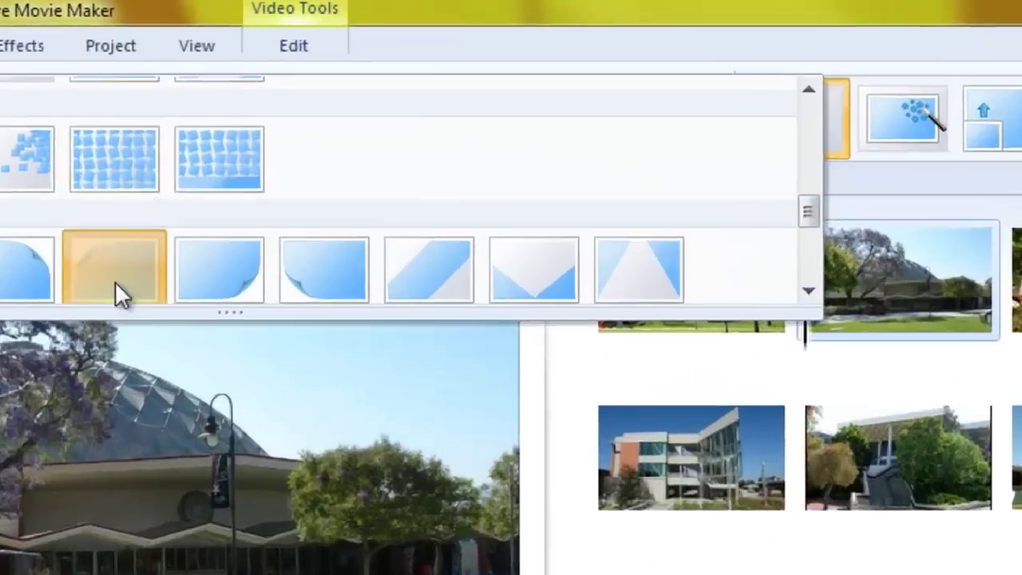
click(265, 156)
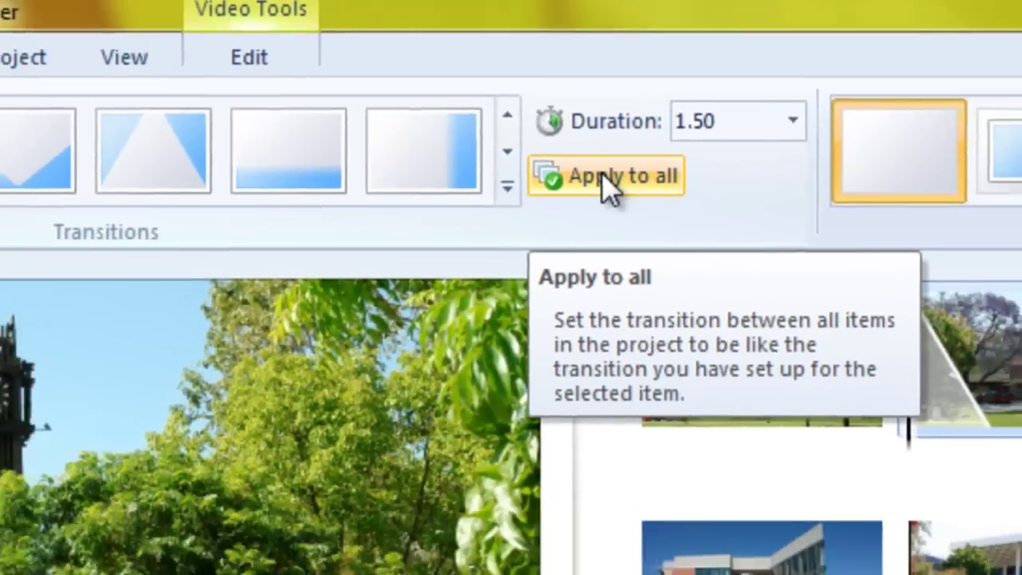
click(631, 199)
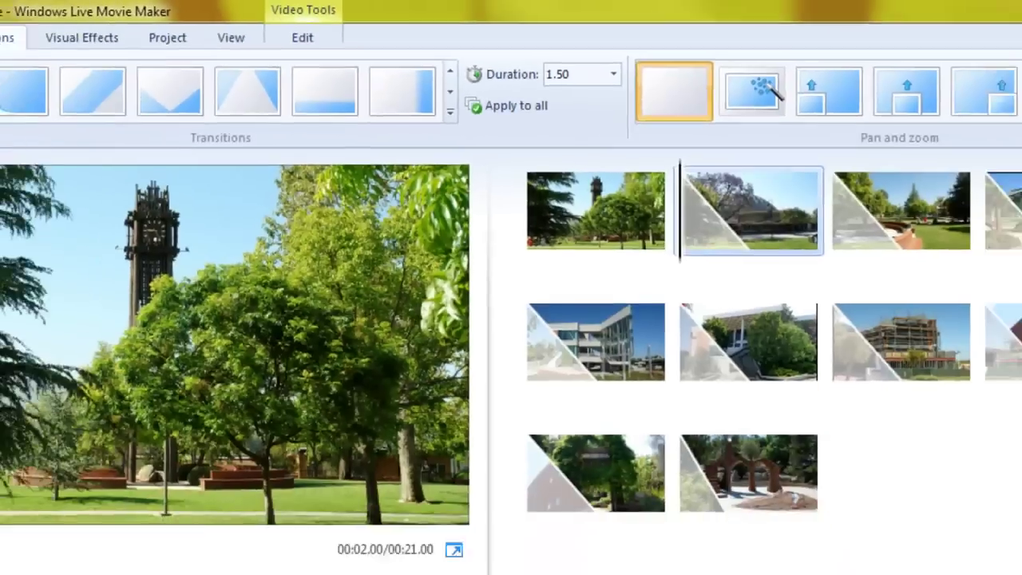
click(250, 455)
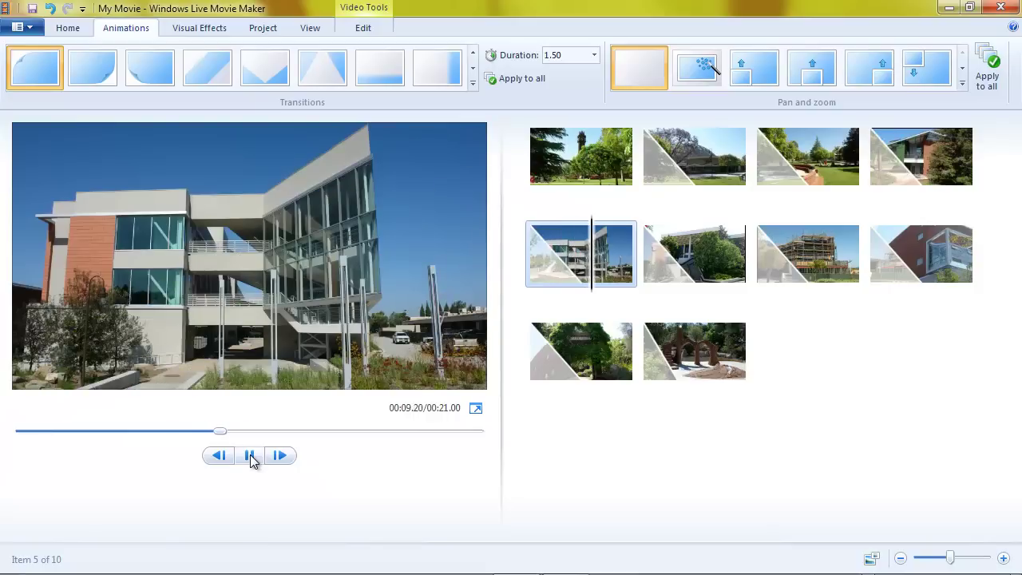
click(250, 457)
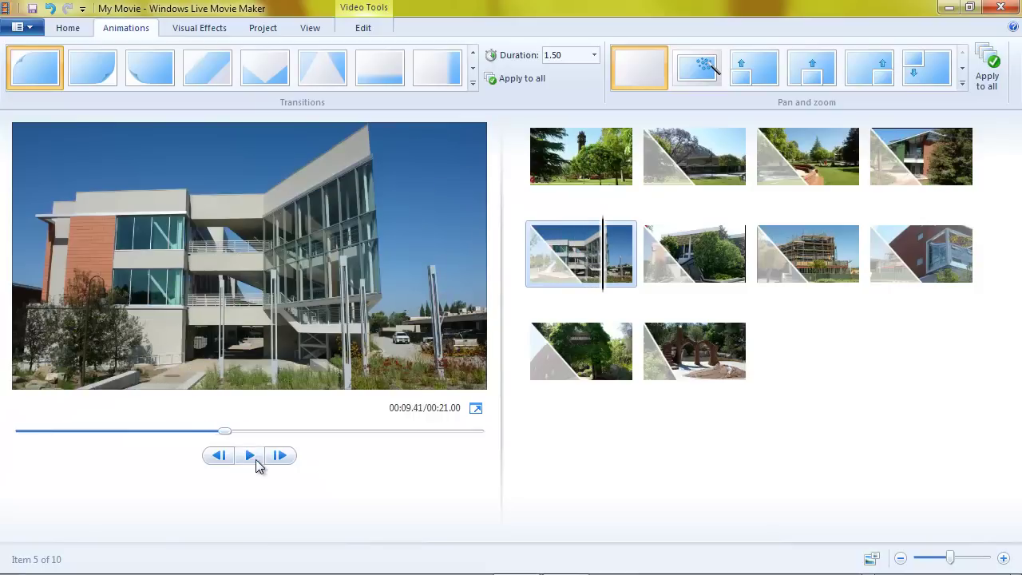
click(541, 180)
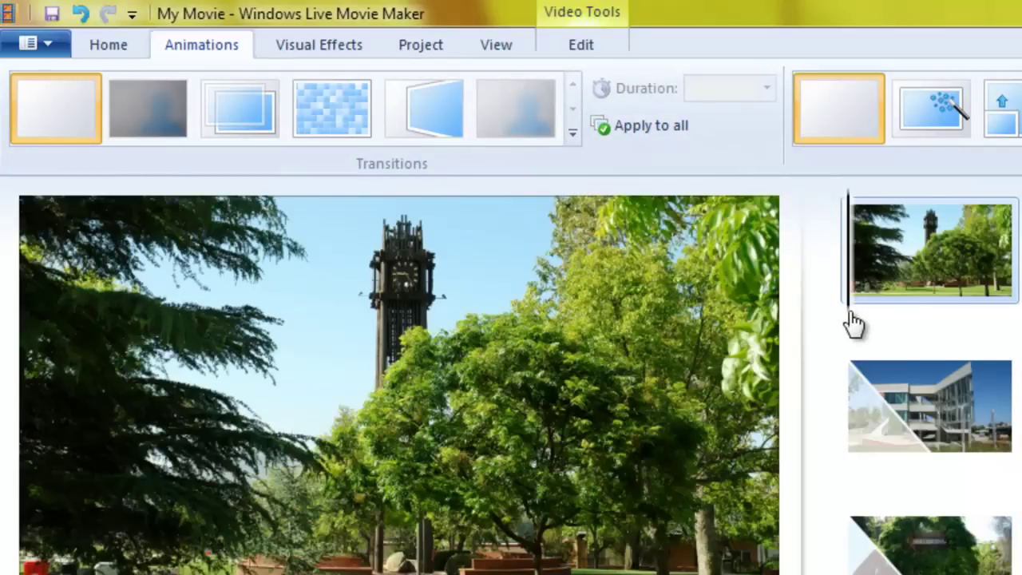
click(573, 134)
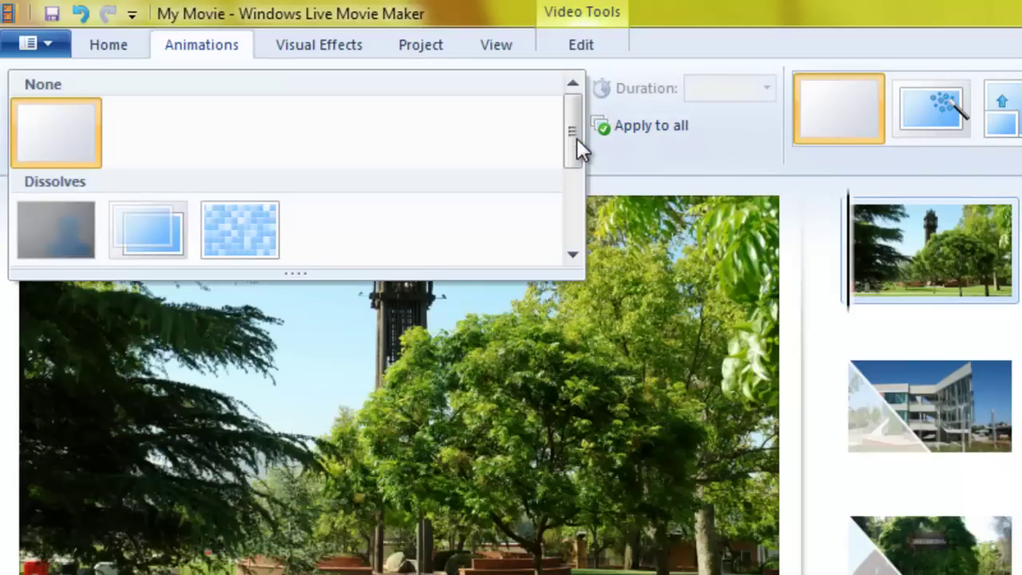
mouse_move(575, 137)
mouse_down()
mouse_move(589, 233)
mouse_move(579, 121)
mouse_up()
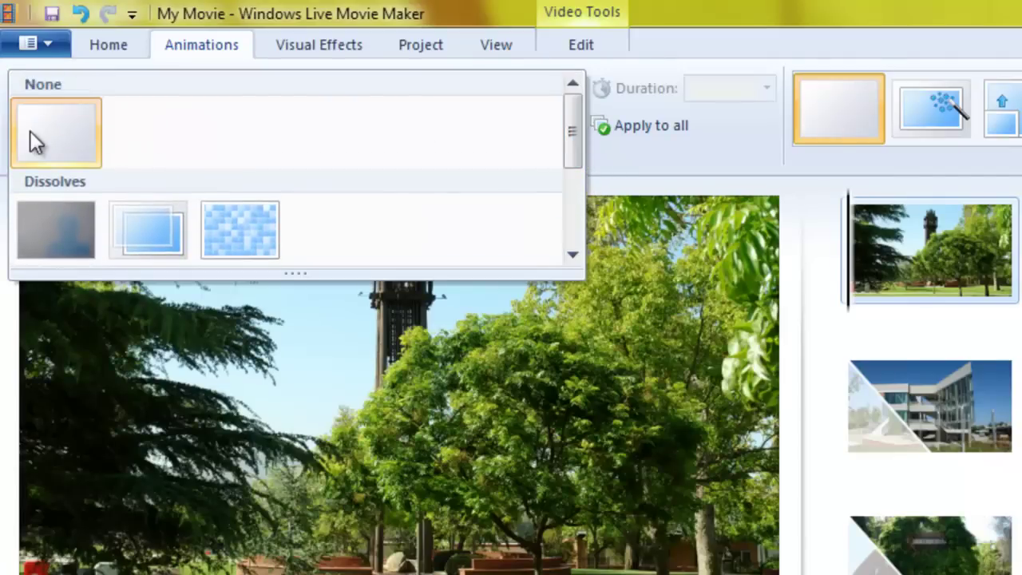
drag(570, 135, 575, 113)
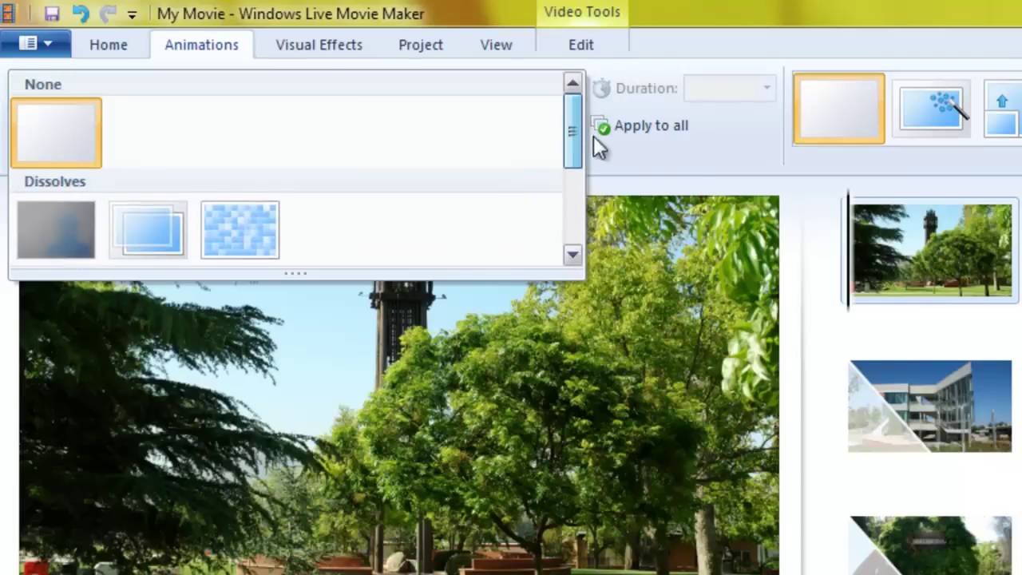
click(688, 161)
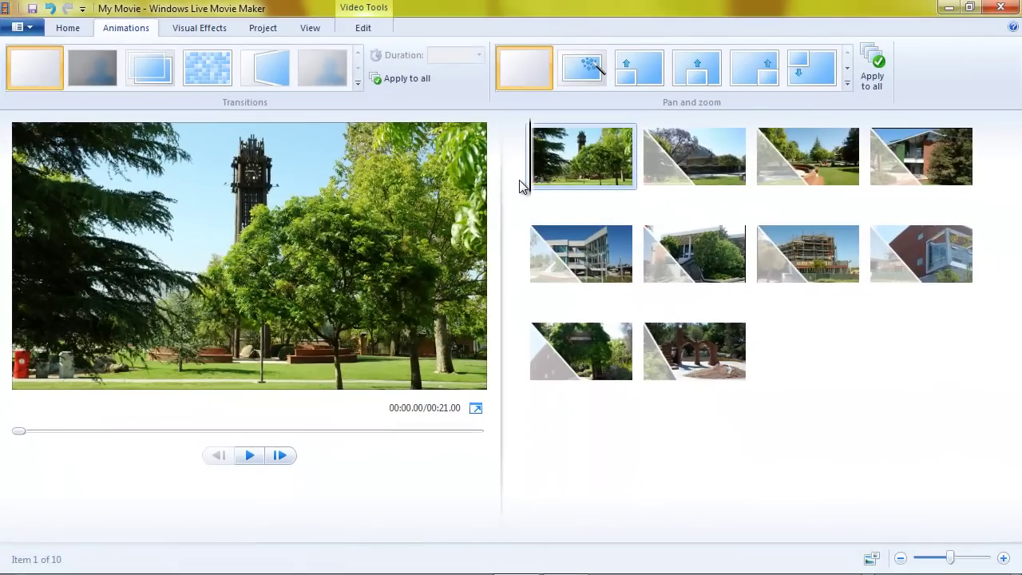
Insert a 'Campus Tour' title slide at the start, then select the clock tower photo.
click(76, 32)
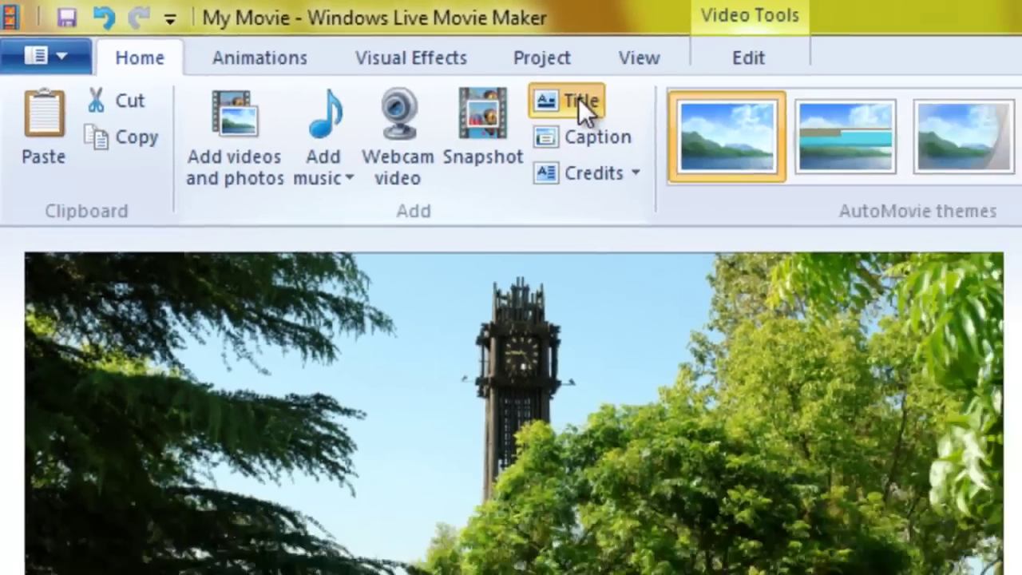
click(578, 98)
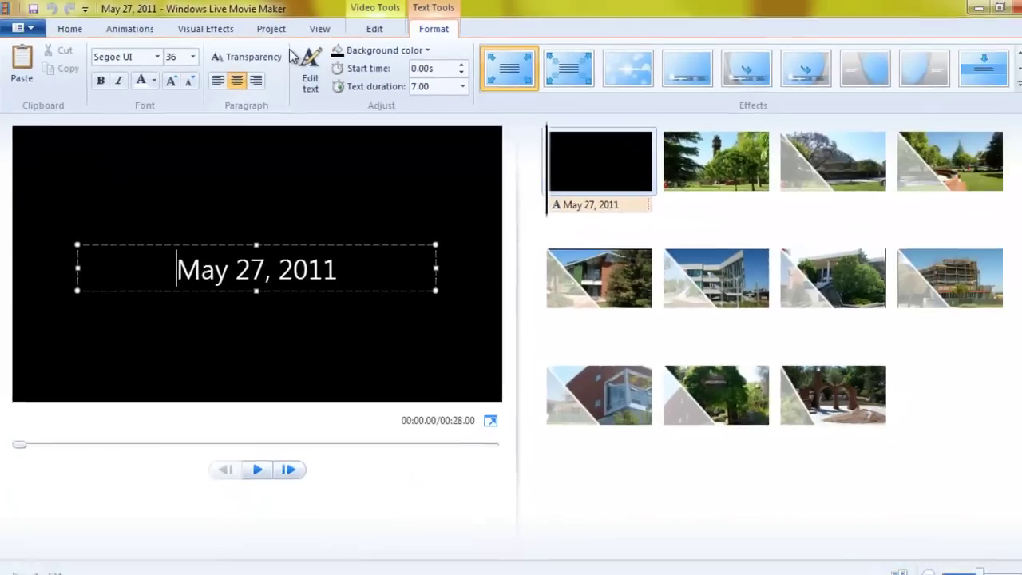
text(Campus Tour)
click(439, 330)
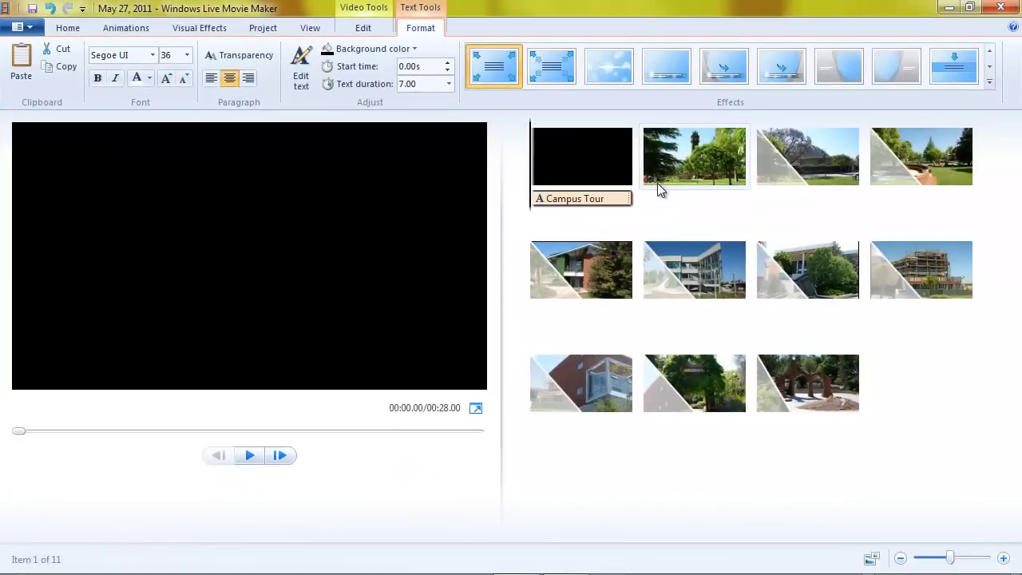
click(647, 186)
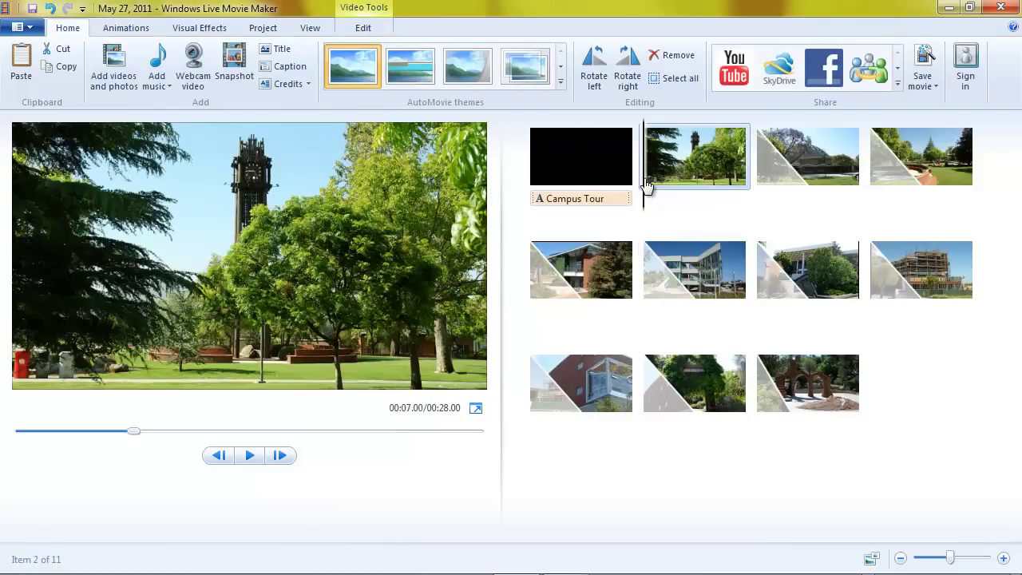
Choose a Sweeps and Curls page-curl, keep 1.50 seconds, and apply it to all photos.
click(126, 28)
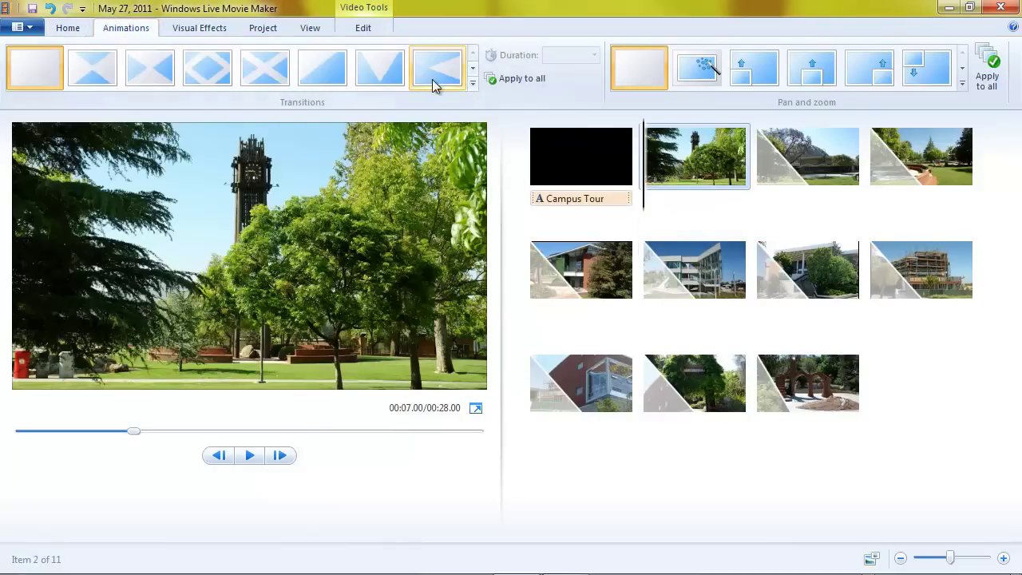
click(473, 82)
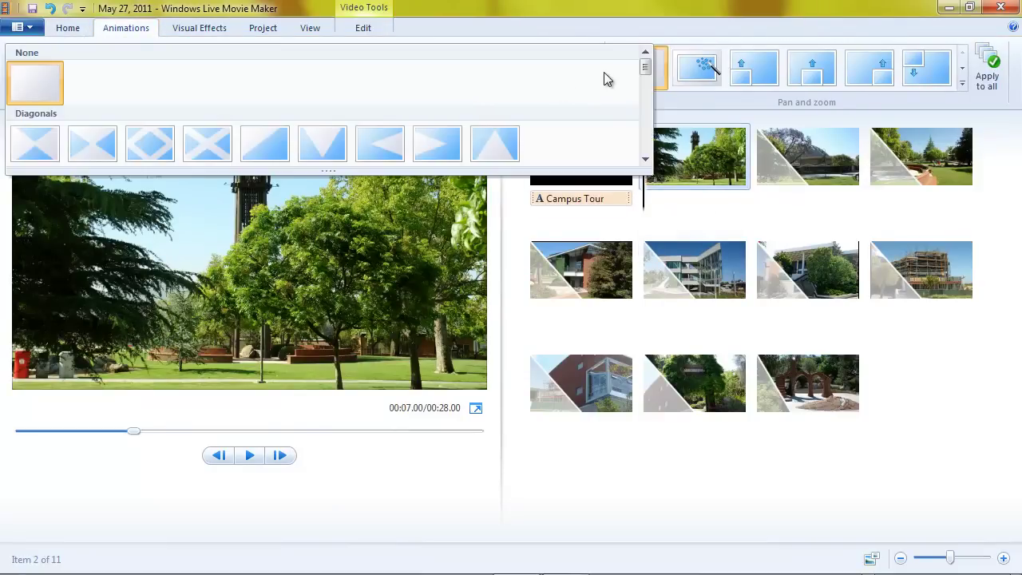
drag(646, 69, 648, 131)
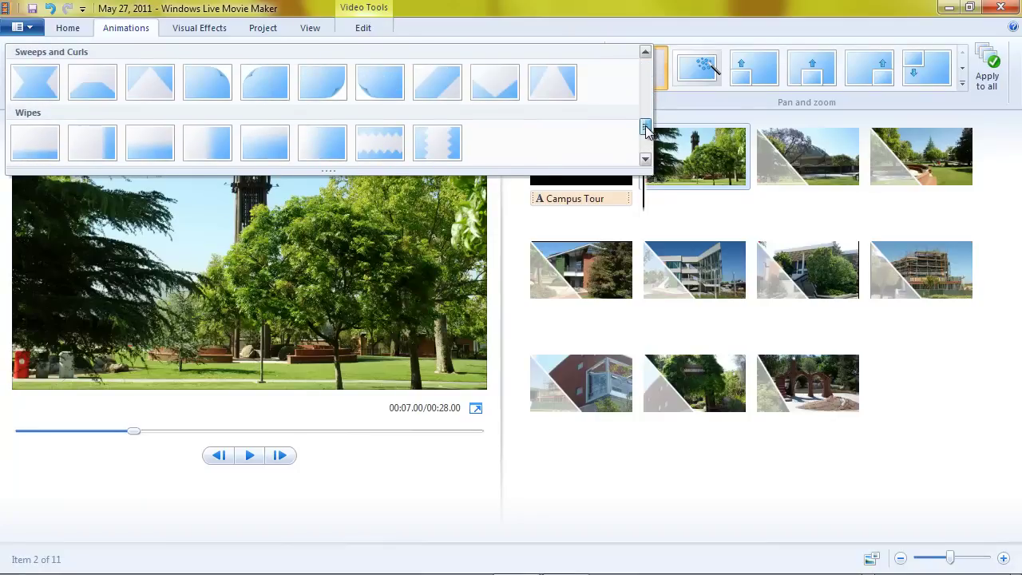
click(264, 78)
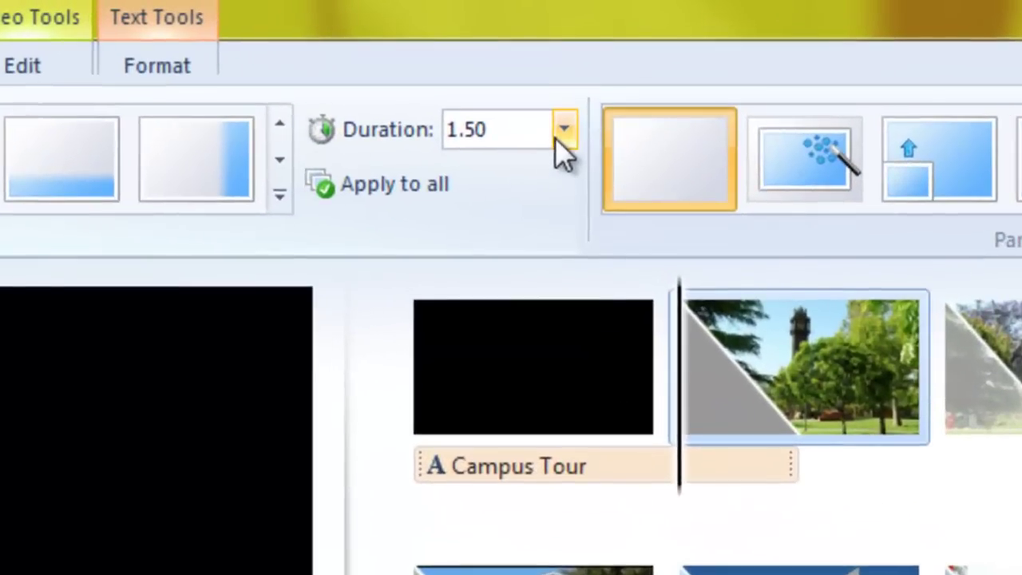
click(595, 55)
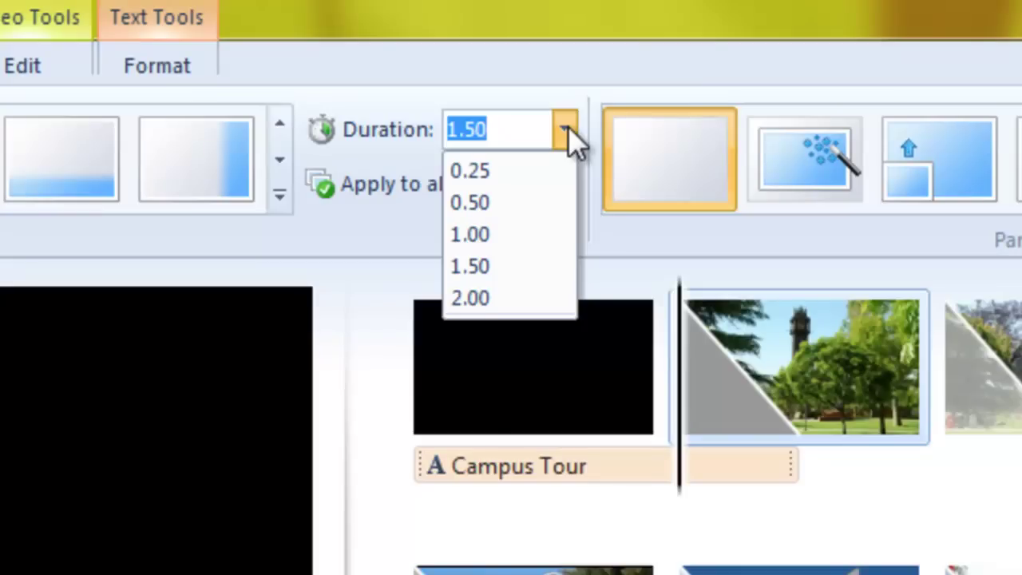
click(568, 126)
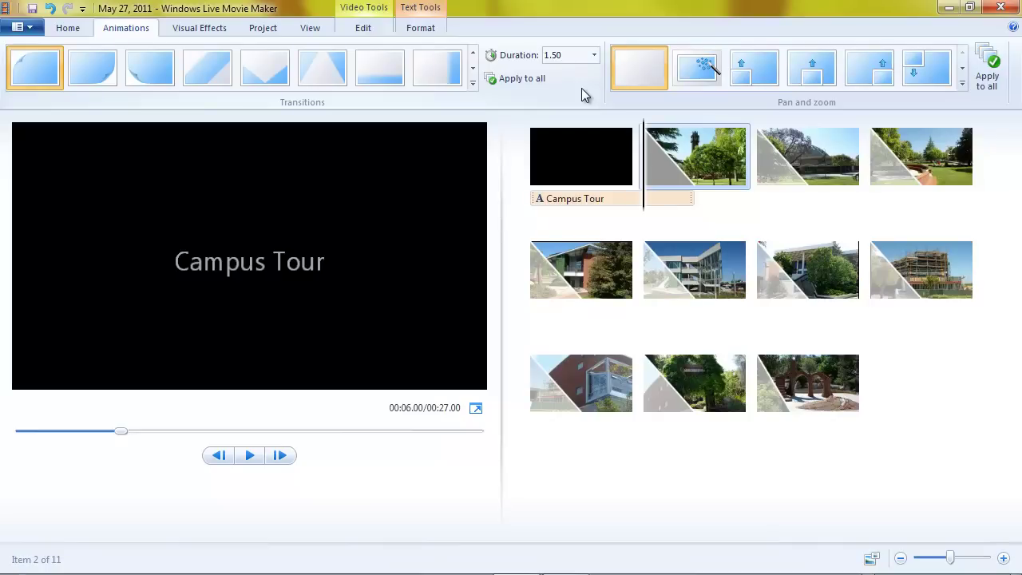
click(495, 80)
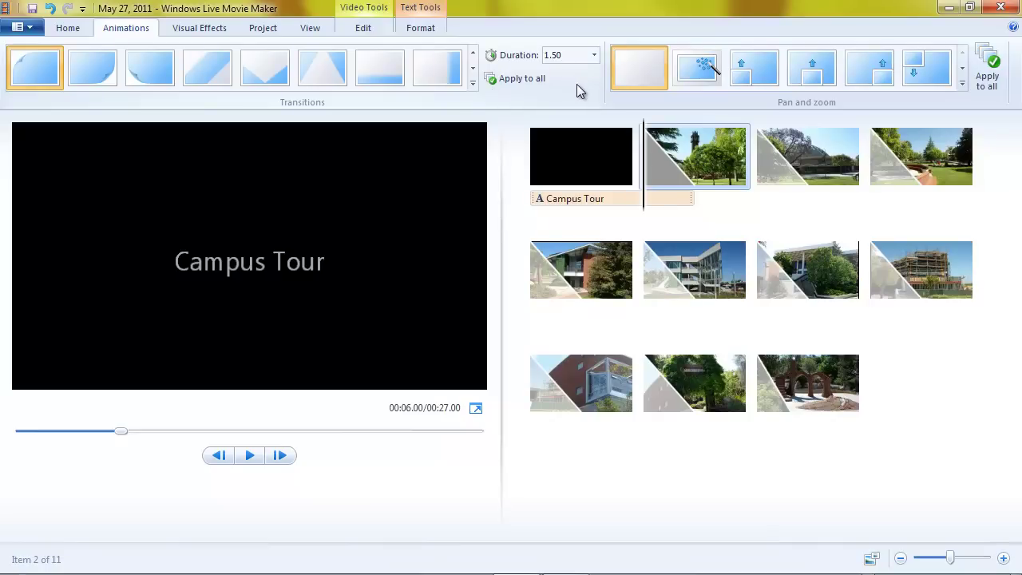